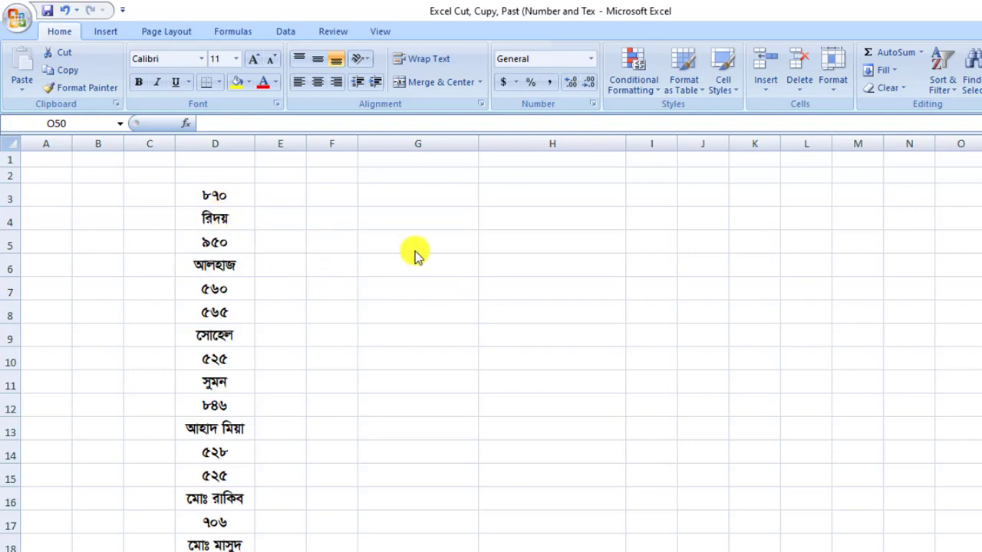
# Step: Select the full list of mixed numbers and names in column D, from D3 down to D40
pyautogui.click(207, 195)
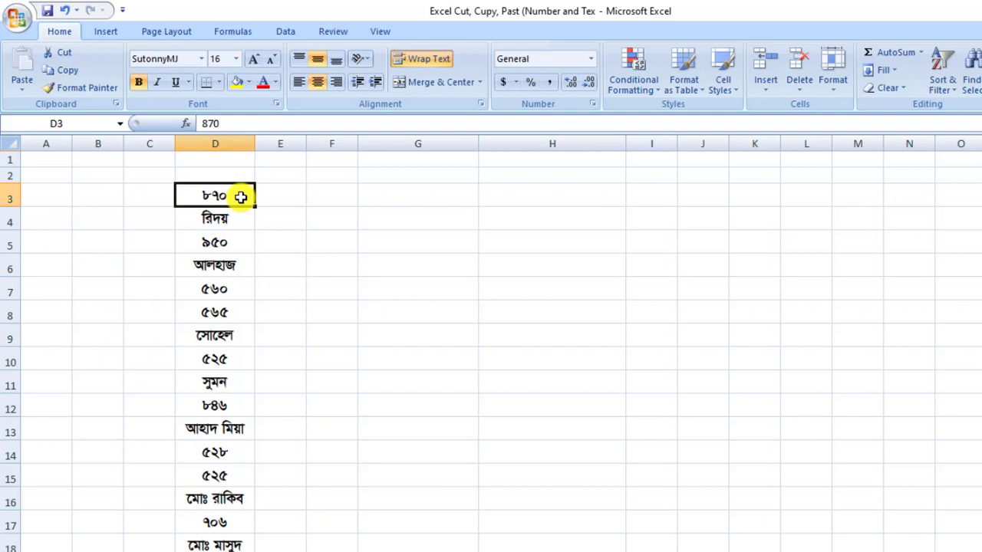
pyautogui.hotkey('ctrl', 'shift', 'Down')
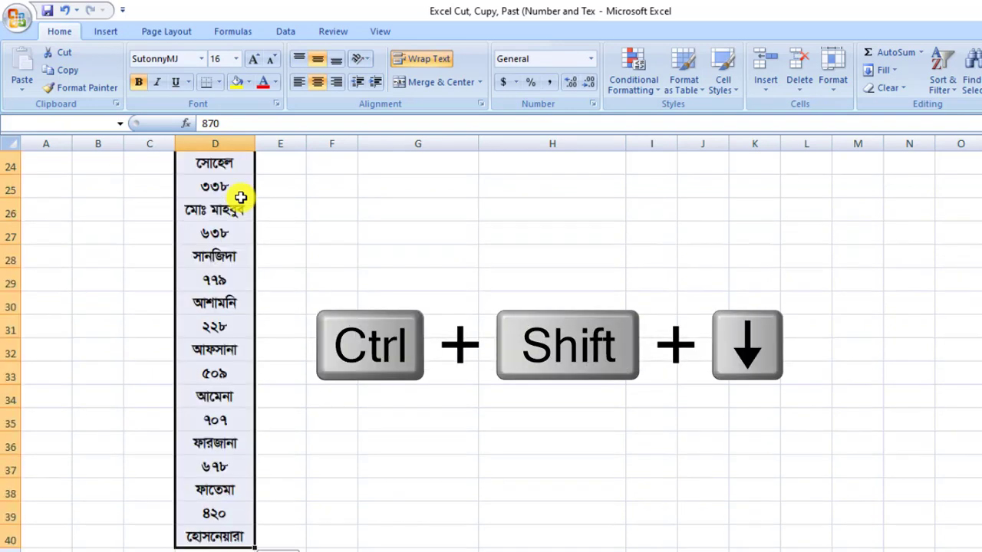
pyautogui.scroll(8, 242, 279)
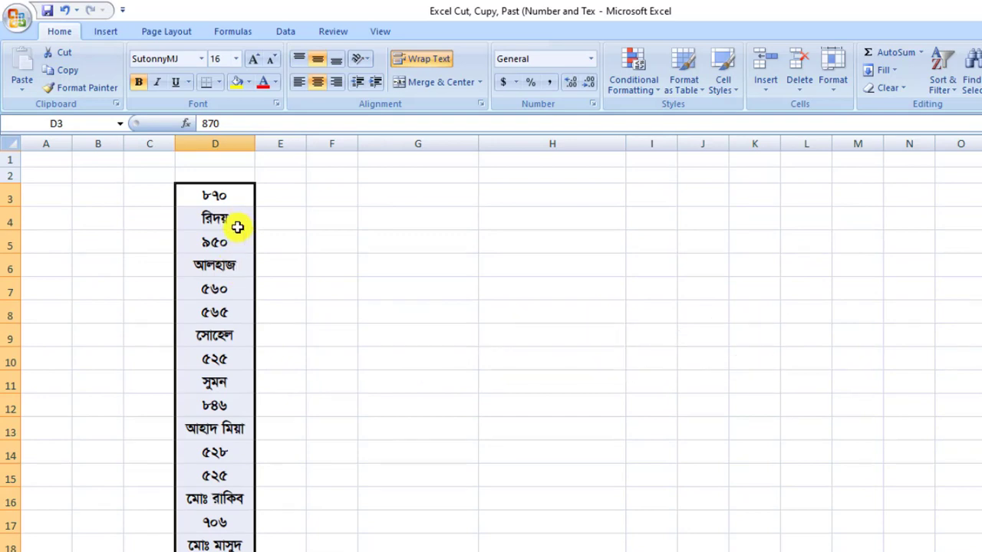
pyautogui.scroll(-2, 234, 234)
pyautogui.scroll(-6, 231, 237)
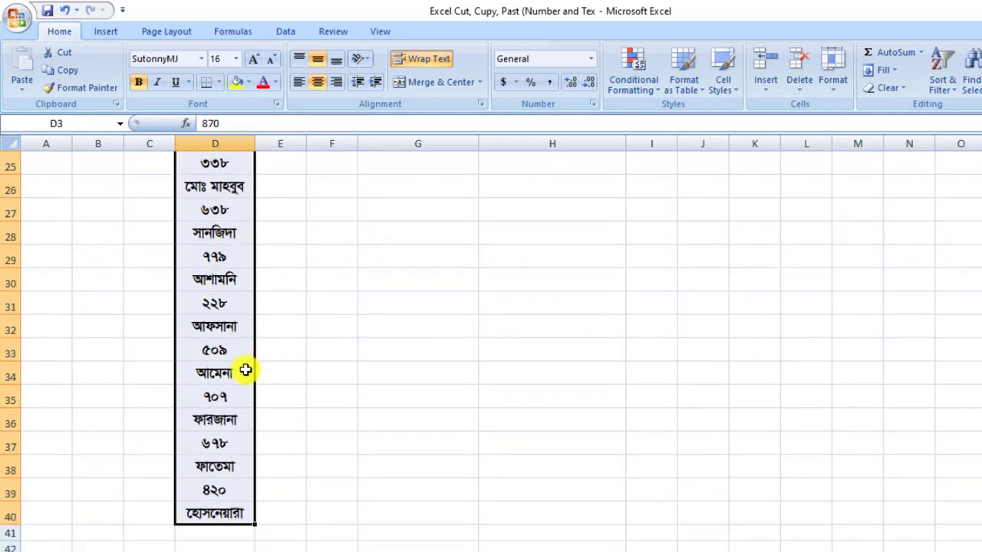
pyautogui.scroll(-1, 244, 367)
pyautogui.scroll(7, 245, 364)
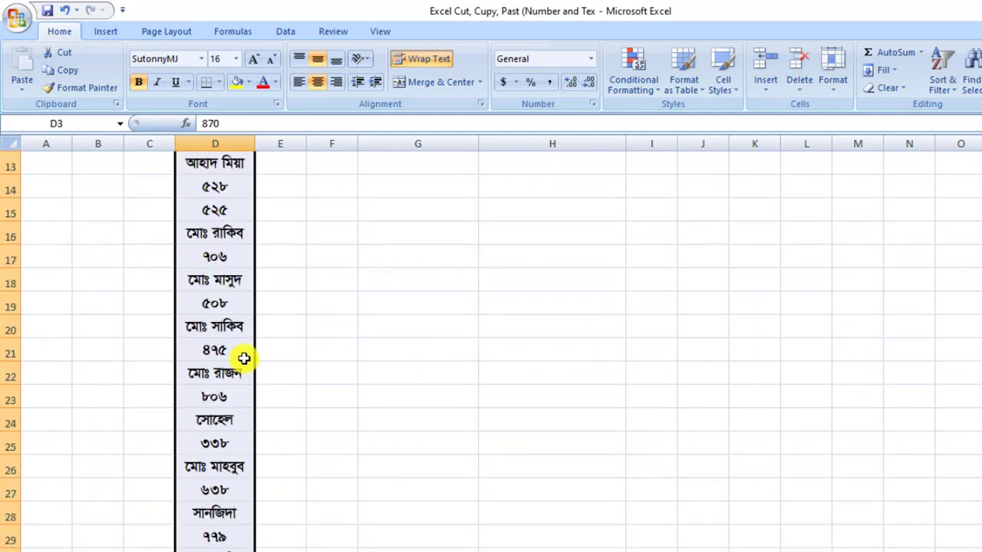
pyautogui.scroll(2, 244, 357)
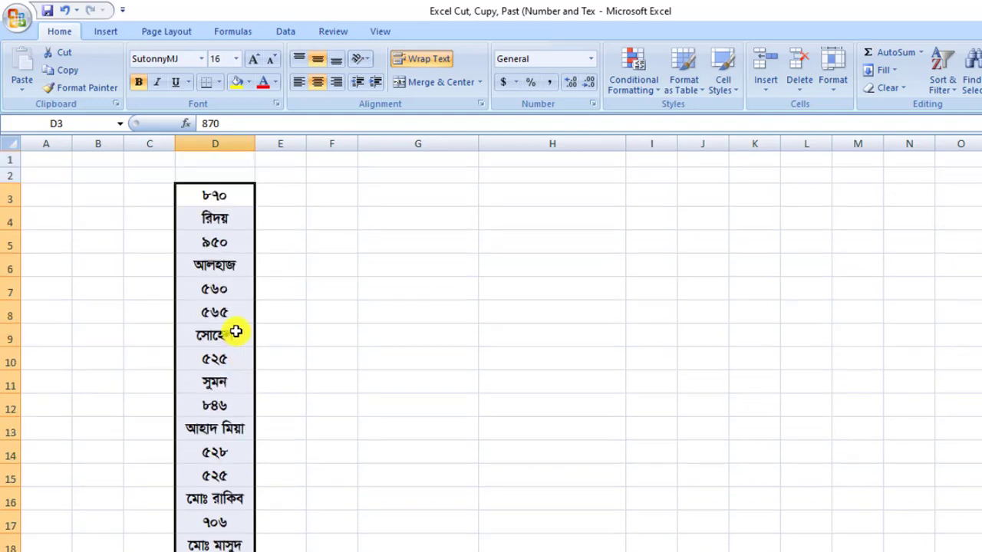
# Step: Use Go To Special to select only the number constants in the list, excluding text, logicals and errors
pyautogui.hotkey('ctrl', 'g')
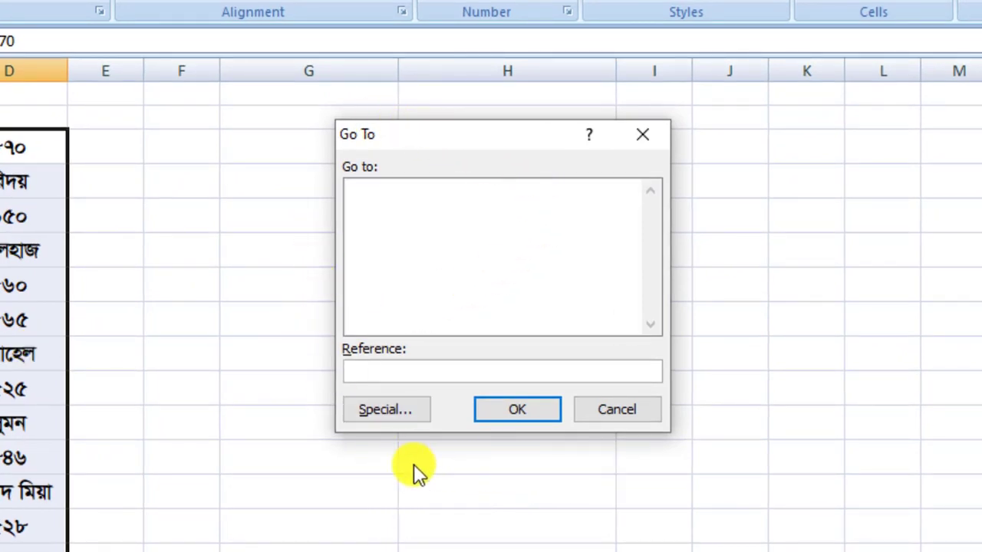
pyautogui.click(399, 412)
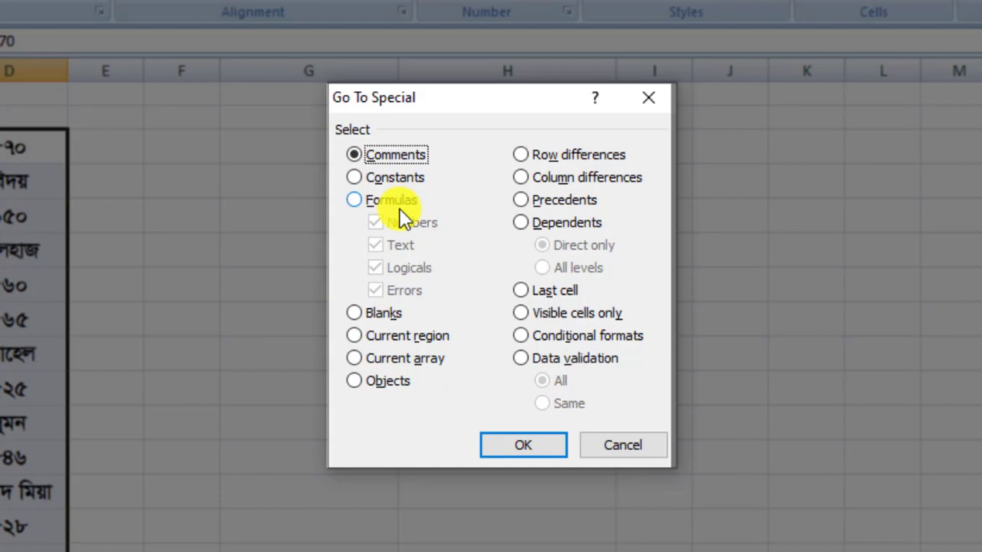
pyautogui.click(358, 177)
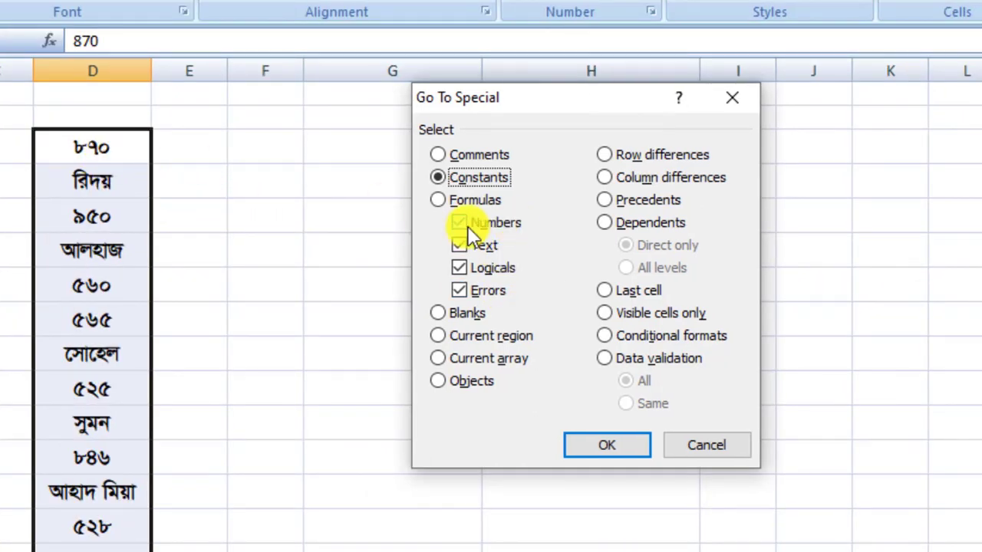
pyautogui.click(454, 249)
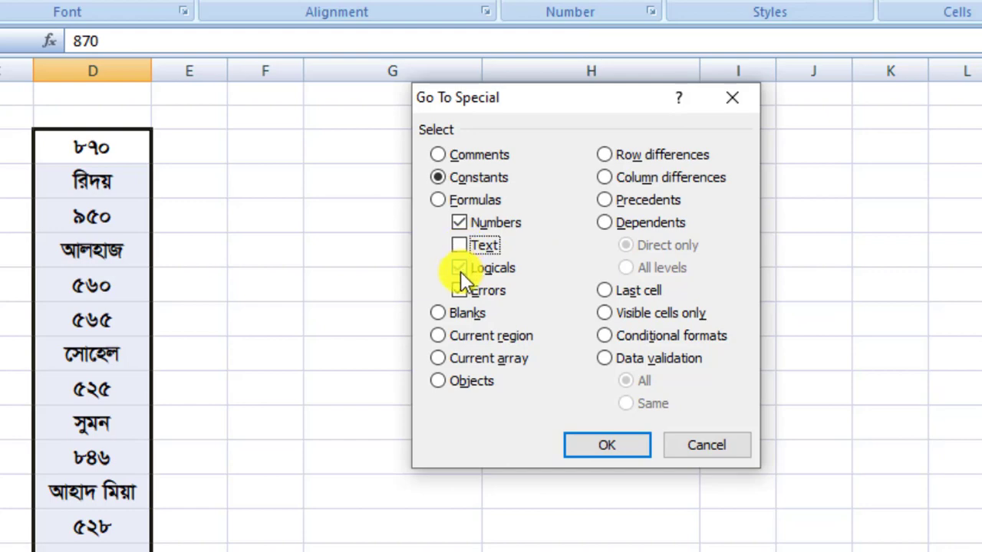
pyautogui.click(460, 268)
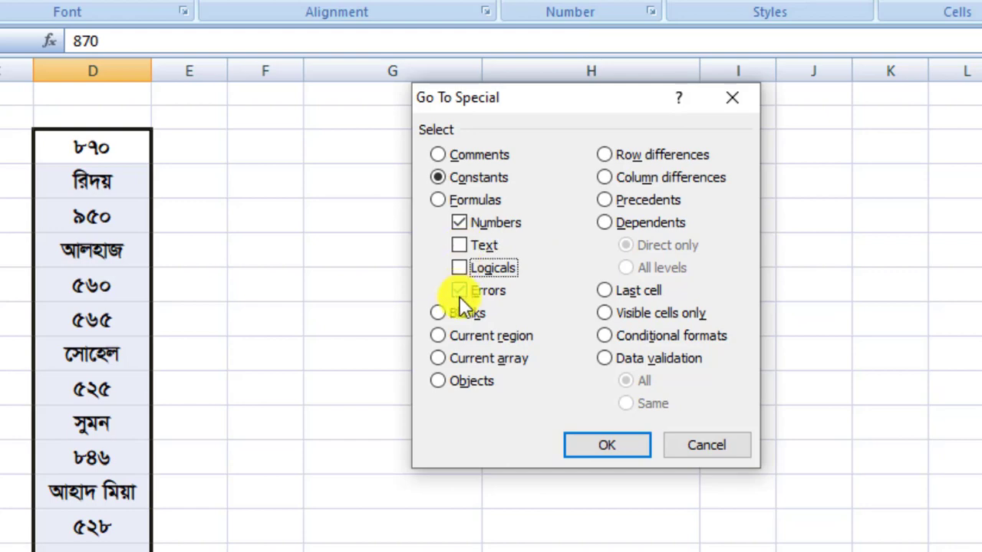
pyautogui.click(459, 297)
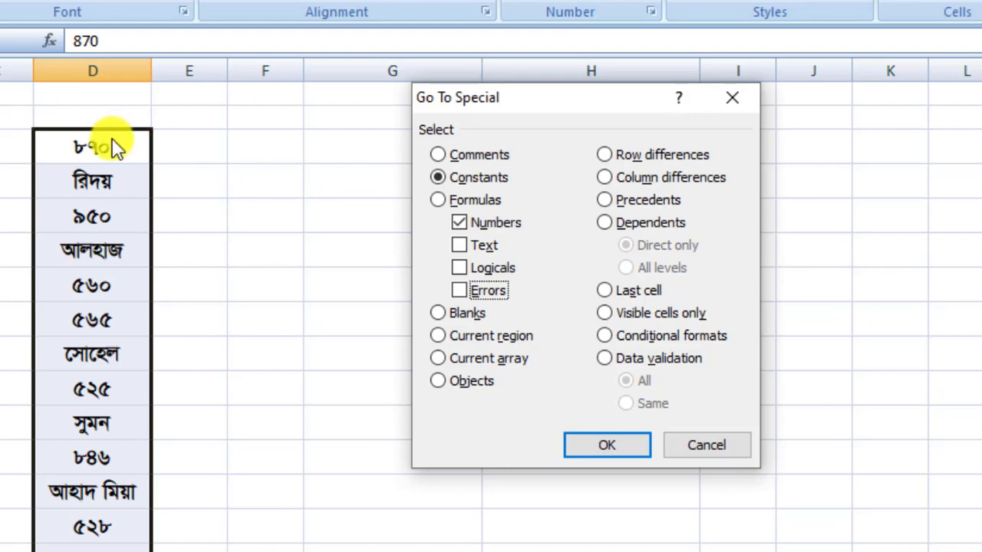
pyautogui.click(624, 446)
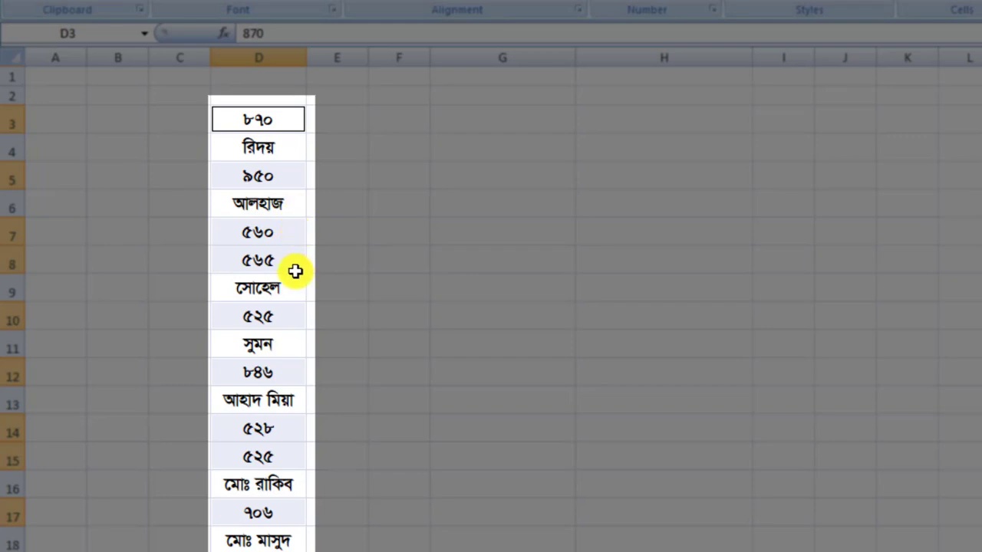
# Step: Copy the selected number cells and paste them into column G starting at G3
pyautogui.hotkey('ctrl', 'c')
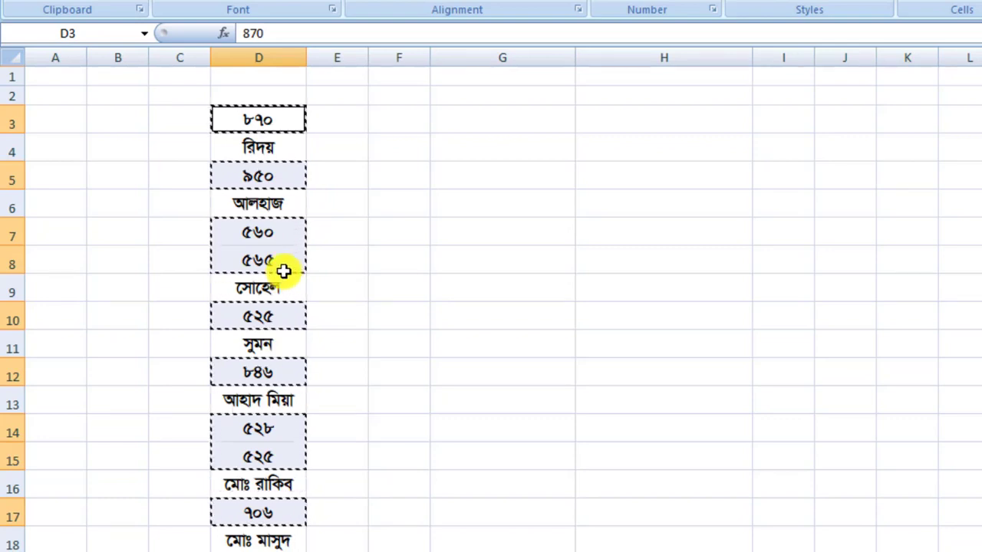
pyautogui.click(485, 125)
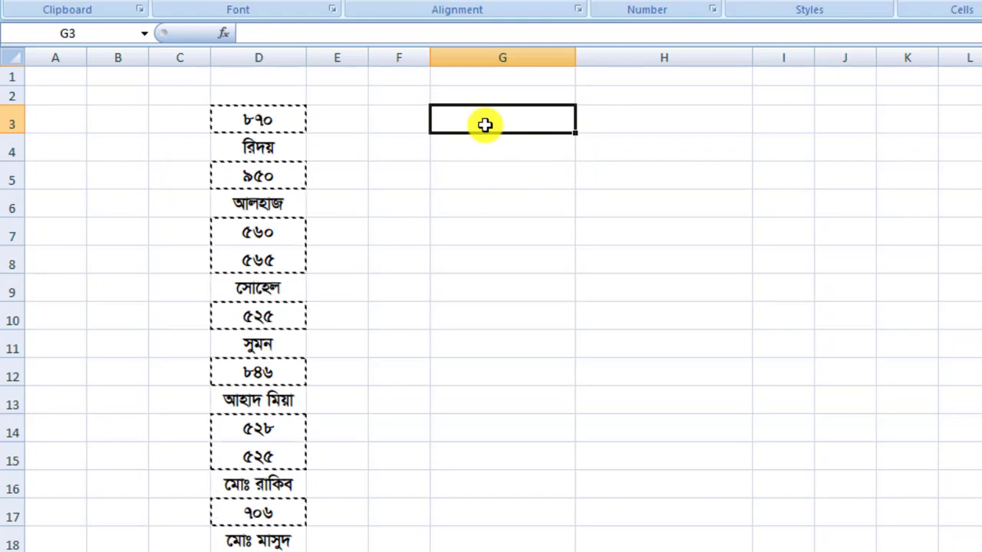
pyautogui.hotkey('ctrl', 'v')
pyautogui.click(484, 125)
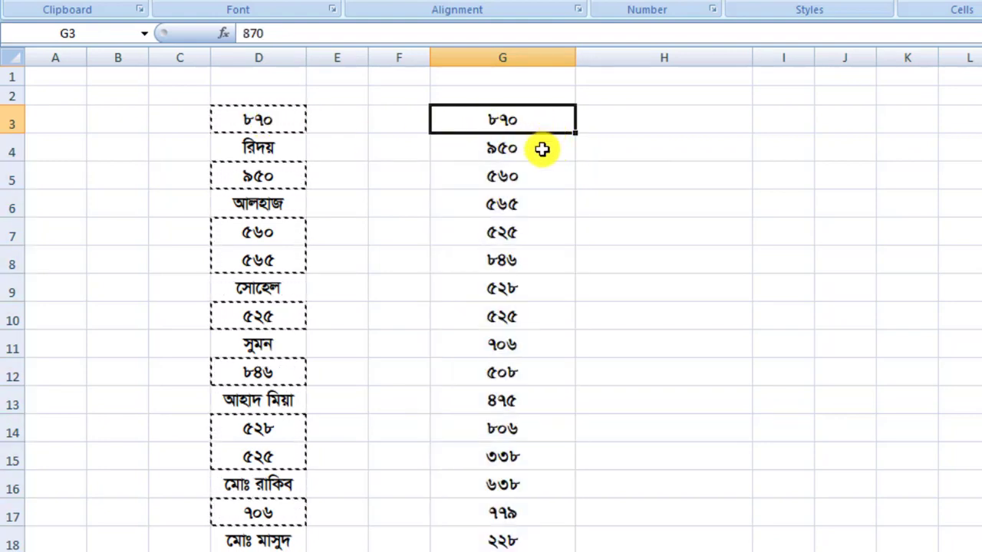
pyautogui.scroll(-6, 529, 337)
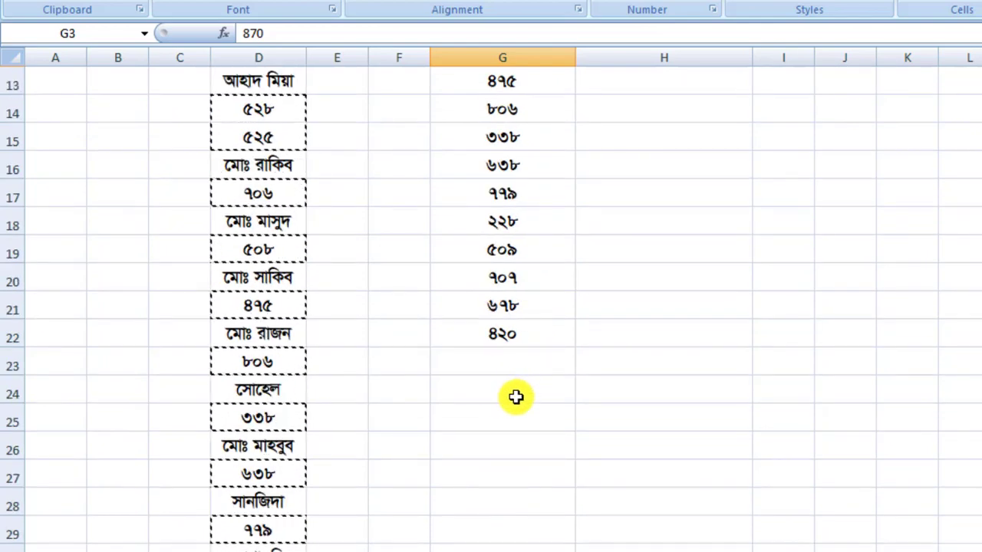
pyautogui.scroll(-2, 323, 498)
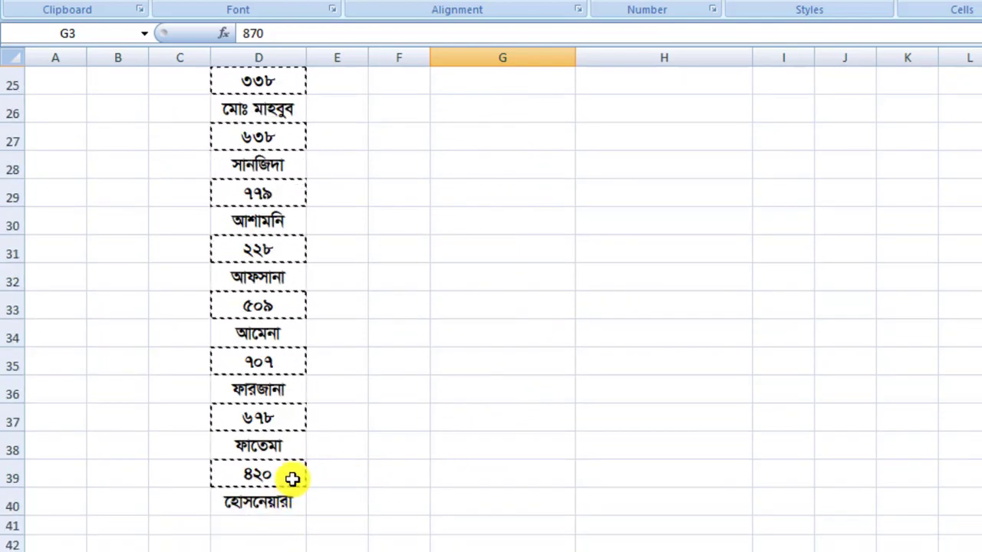
pyautogui.scroll(3, 341, 443)
pyautogui.scroll(5, 537, 284)
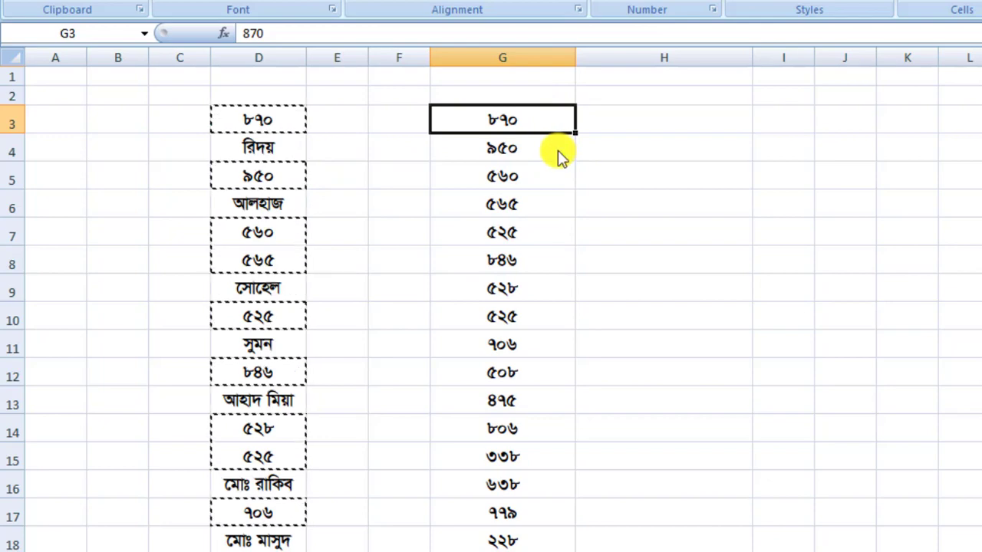
pyautogui.click(284, 145)
pyautogui.doubleClick(285, 146)
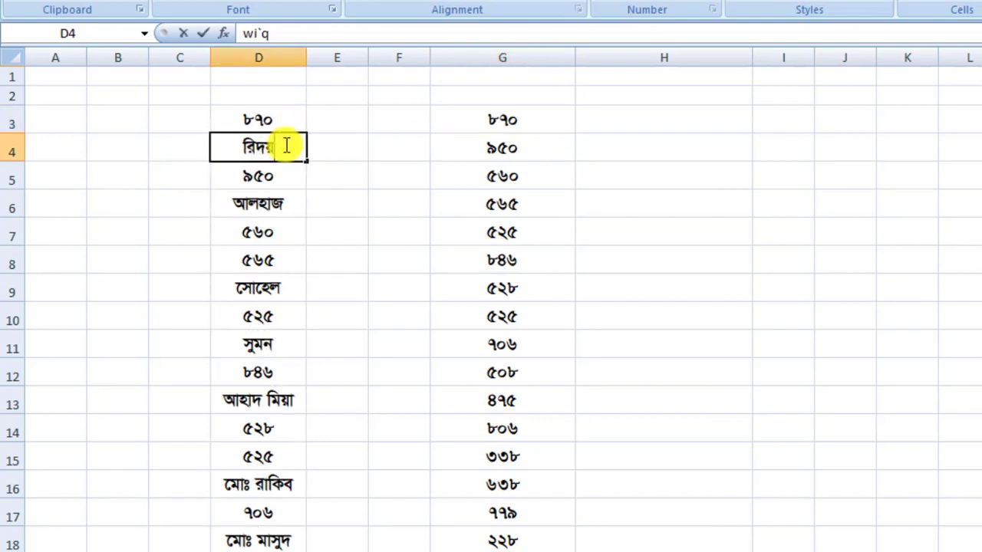
pyautogui.click(284, 202)
pyautogui.click(677, 123)
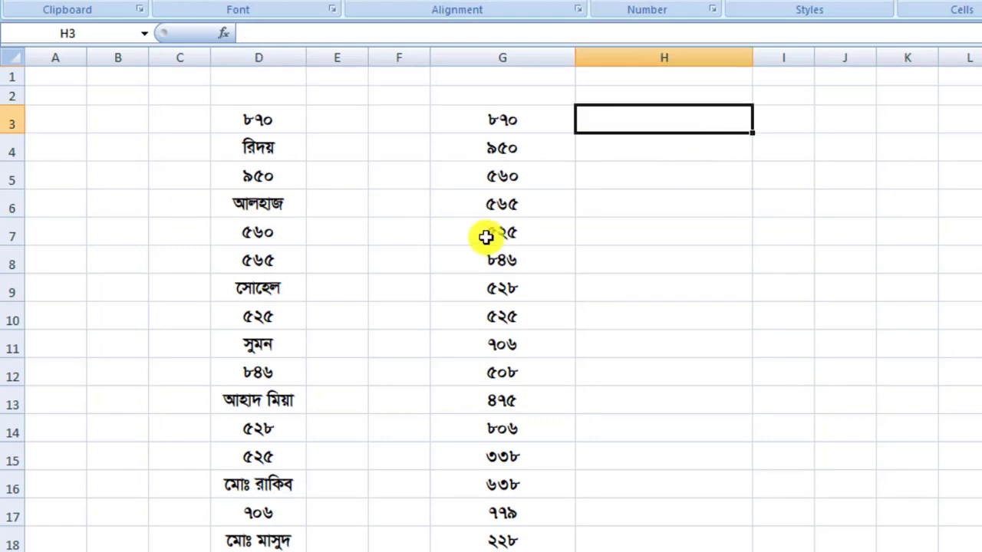
# Step: Starting from D3, use Go To Special to select only the text constants, excluding numbers, logicals and errors
pyautogui.click(276, 126)
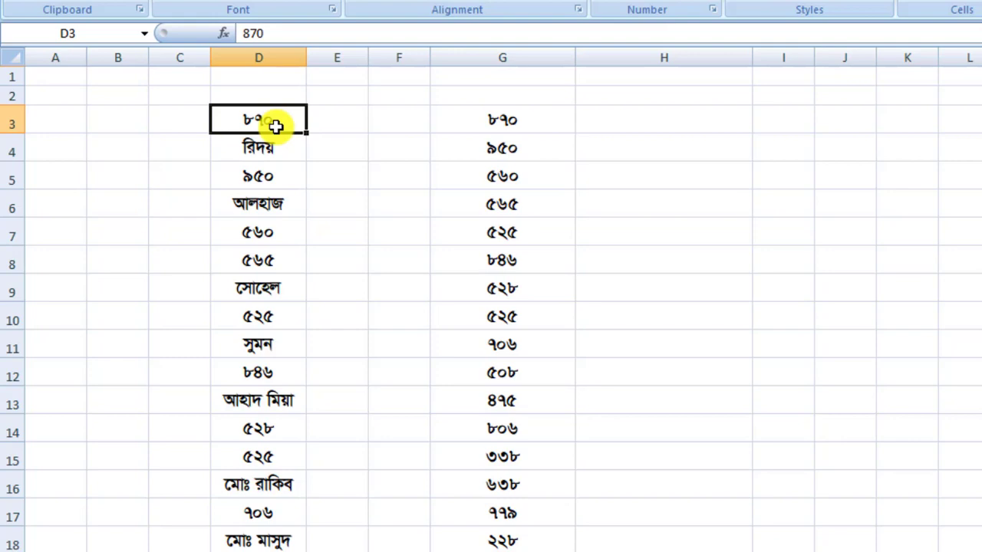
pyautogui.hotkey('ctrl', 'g')
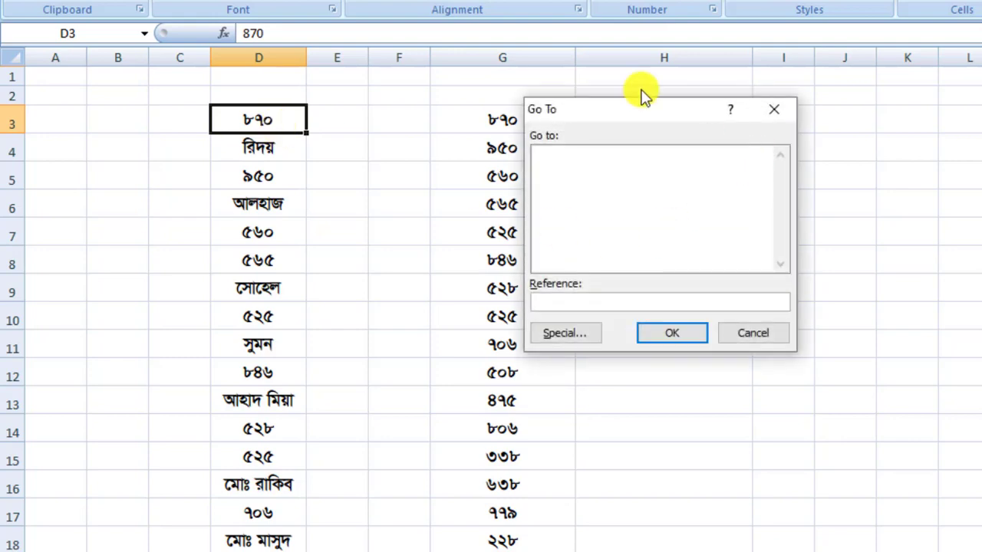
pyautogui.click(583, 334)
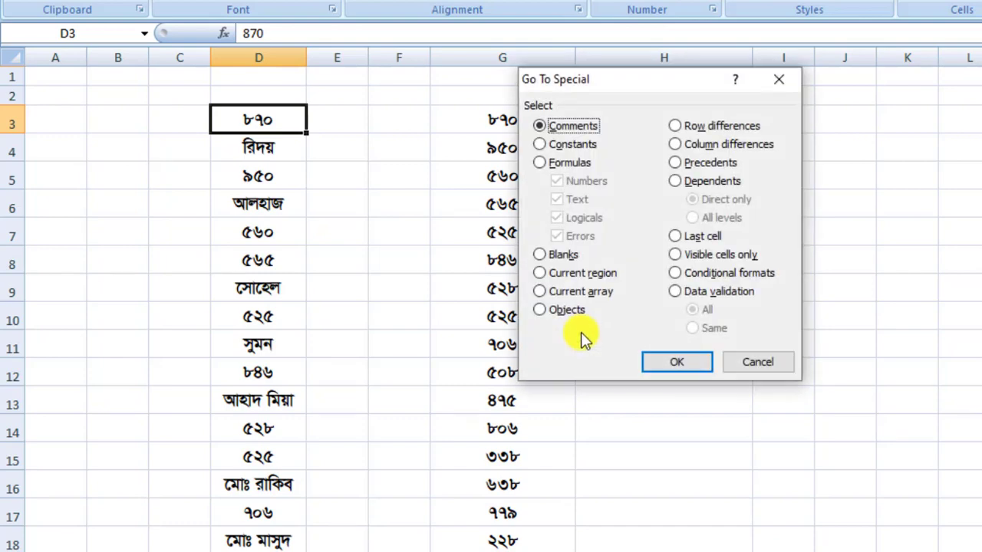
pyautogui.click(539, 145)
pyautogui.click(568, 203)
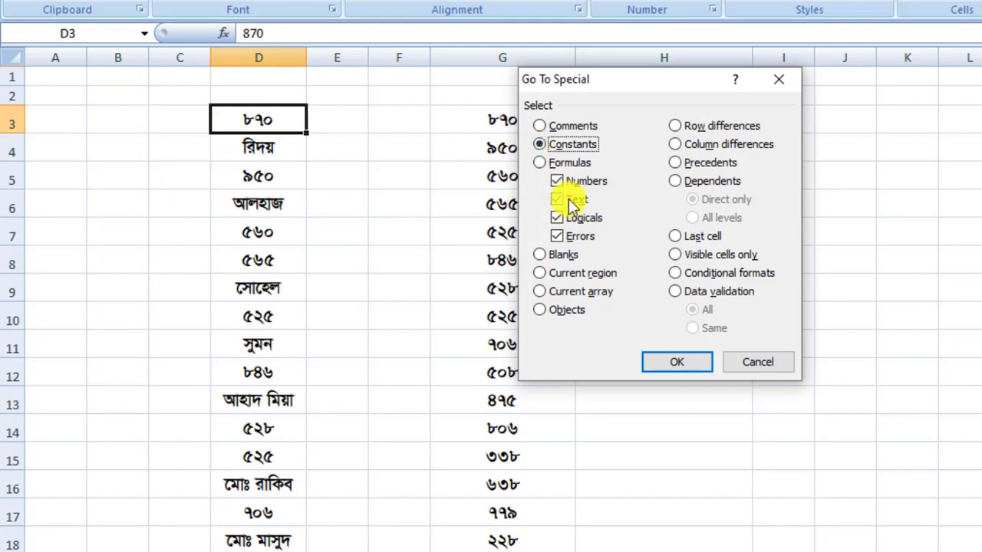
pyautogui.click(557, 219)
pyautogui.click(558, 238)
pyautogui.click(557, 178)
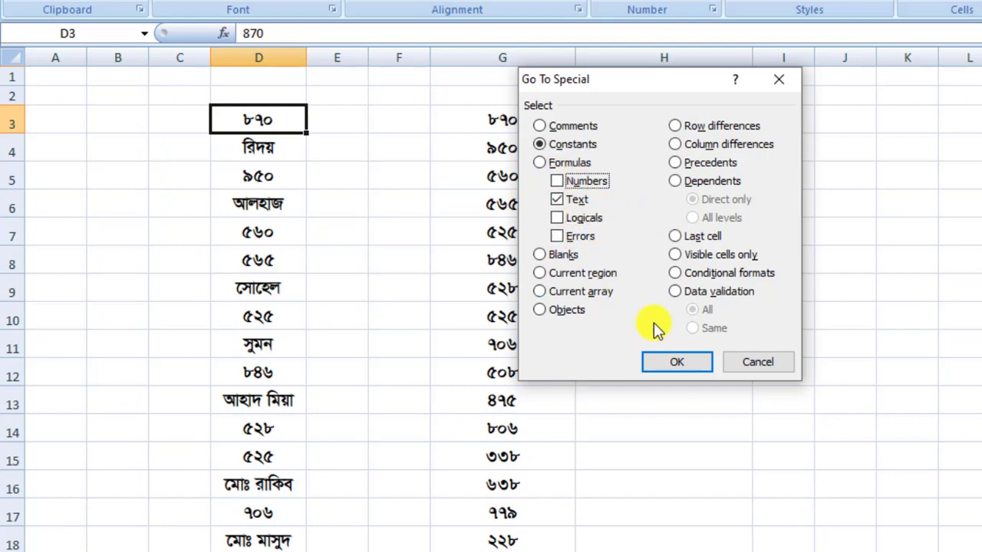
pyautogui.click(688, 364)
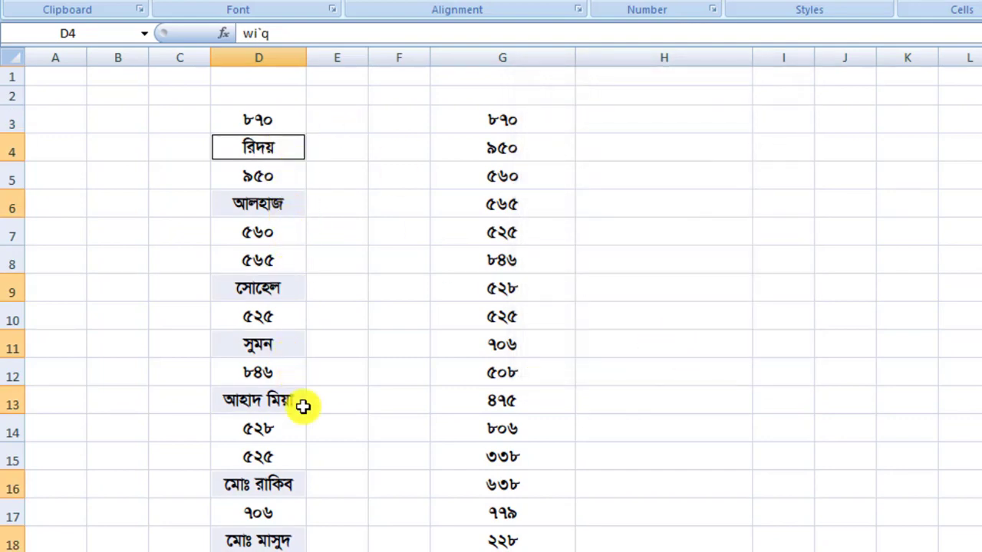
# Step: Copy the selected name cells from column D and paste them into column H starting at H3
pyautogui.scroll(-4, 299, 464)
pyautogui.scroll(4, 292, 458)
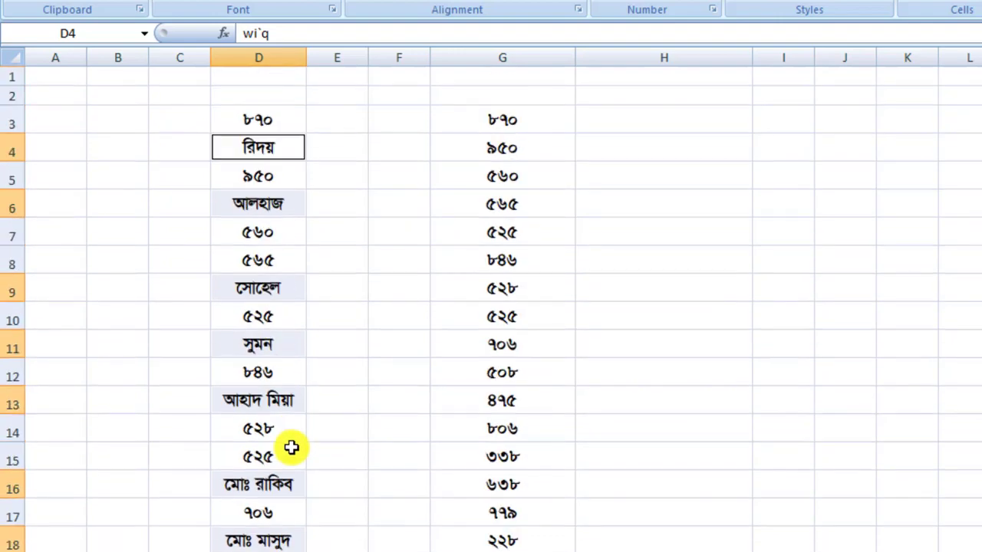
pyautogui.hotkey('ctrl', 'c')
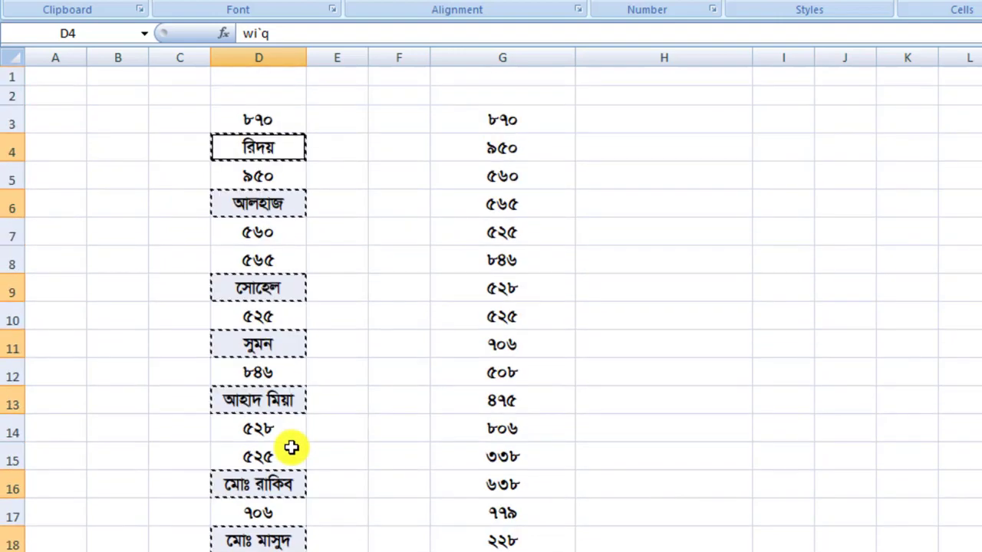
pyautogui.click(632, 118)
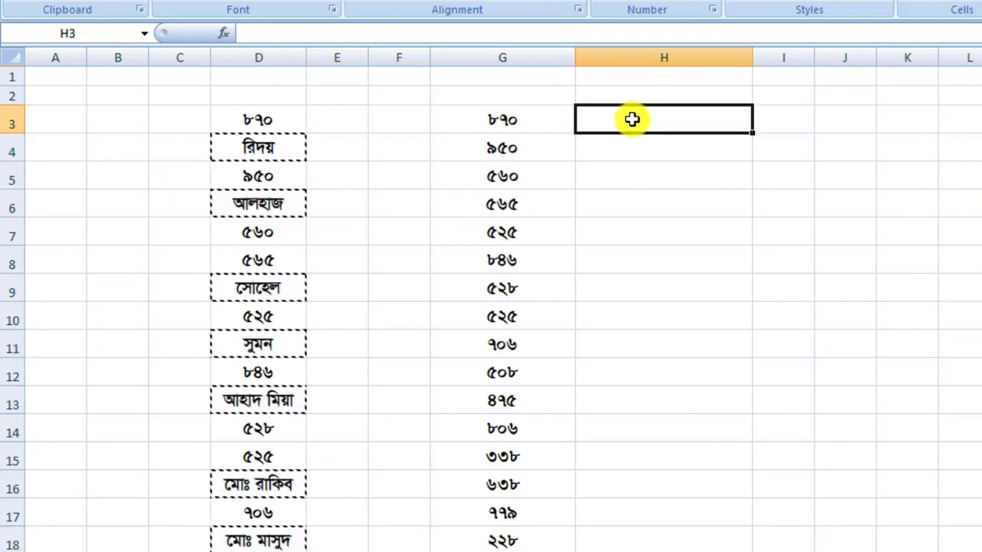
pyautogui.hotkey('ctrl', 'v')
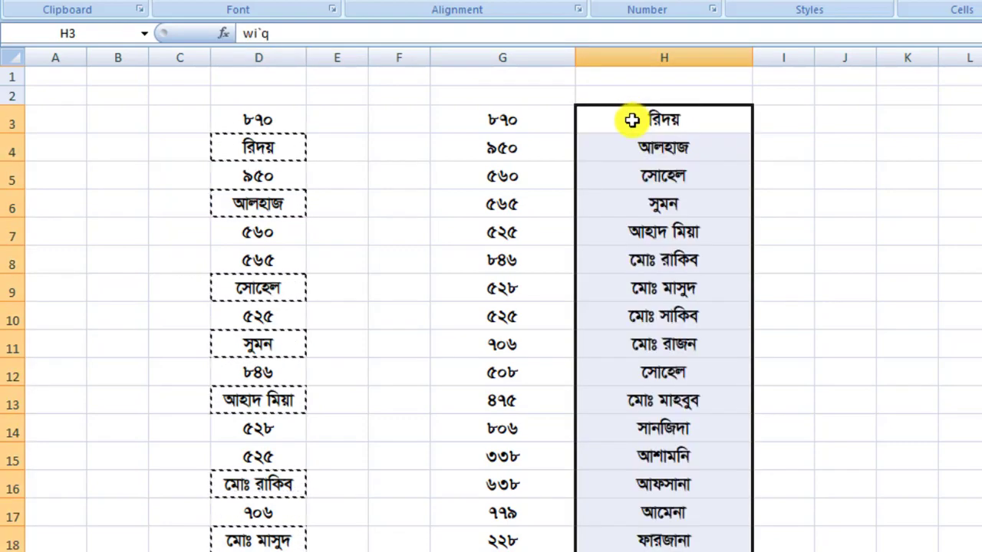
pyautogui.click(693, 170)
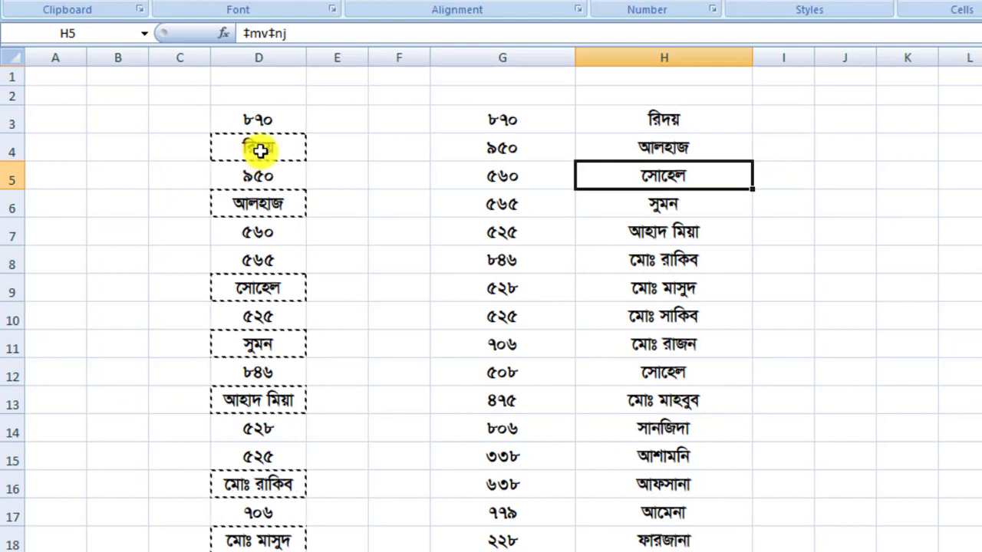
pyautogui.click(686, 126)
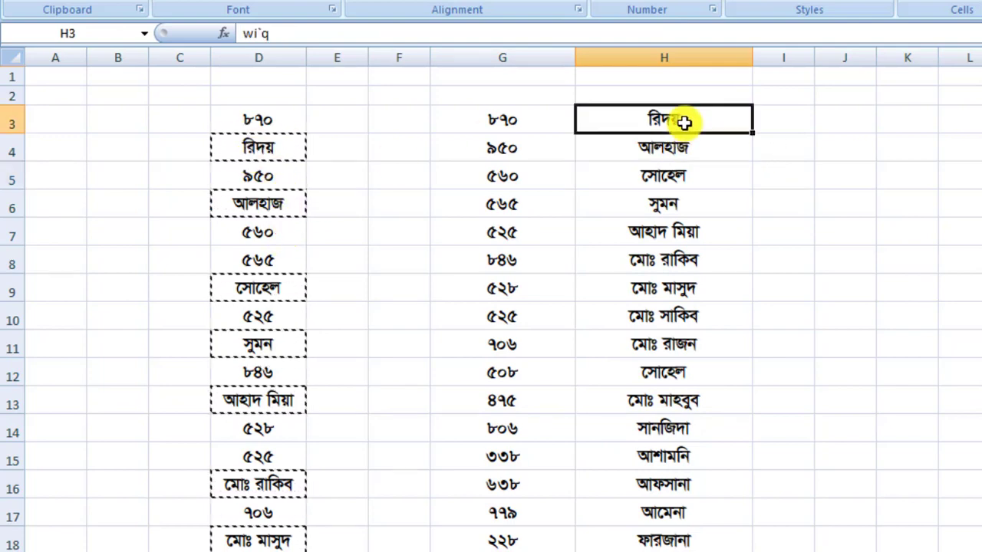